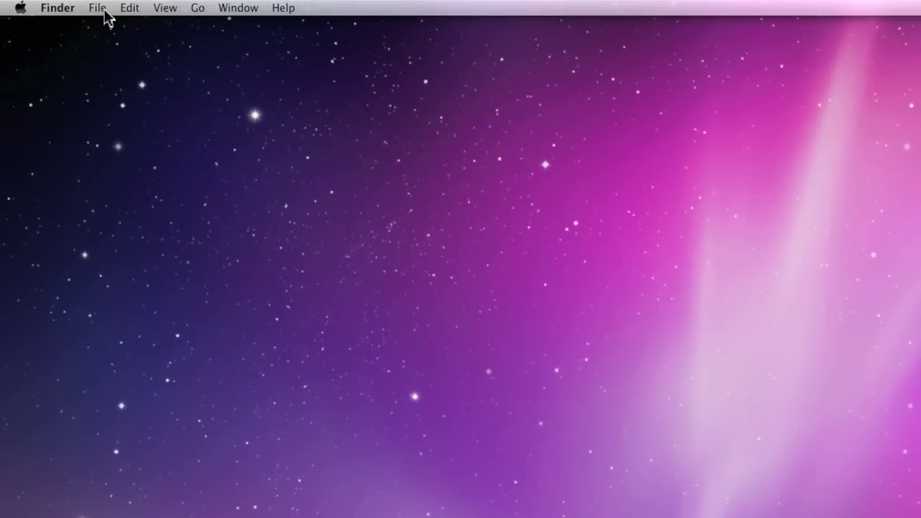
# Step: Open a new Finder window and select 1st PTSE Mix.wav in the Pro Tools SE Mixes folder inside Music
pyautogui.click(105, 10)
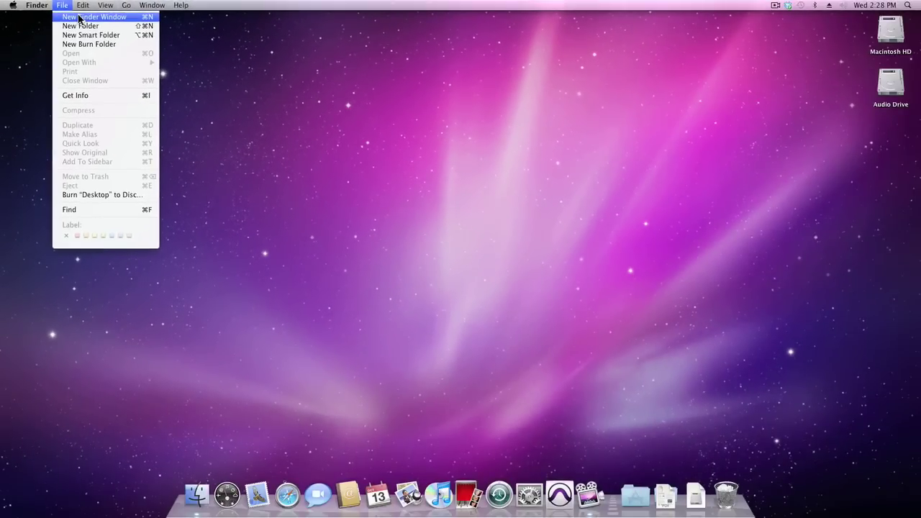
pyautogui.click(95, 22)
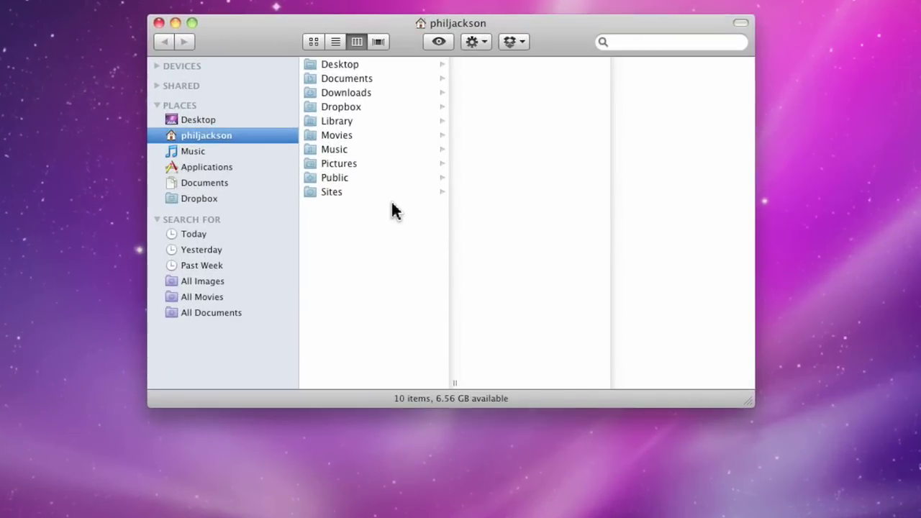
pyautogui.click(372, 182)
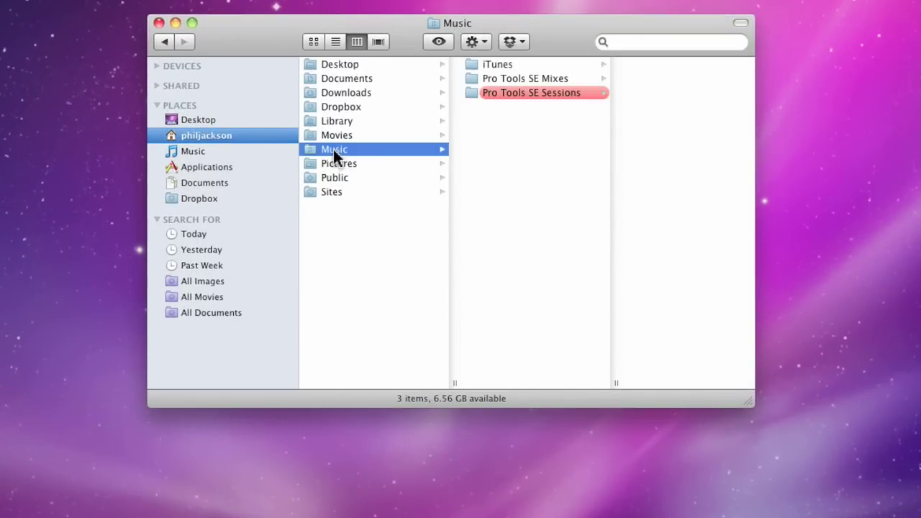
pyautogui.click(573, 79)
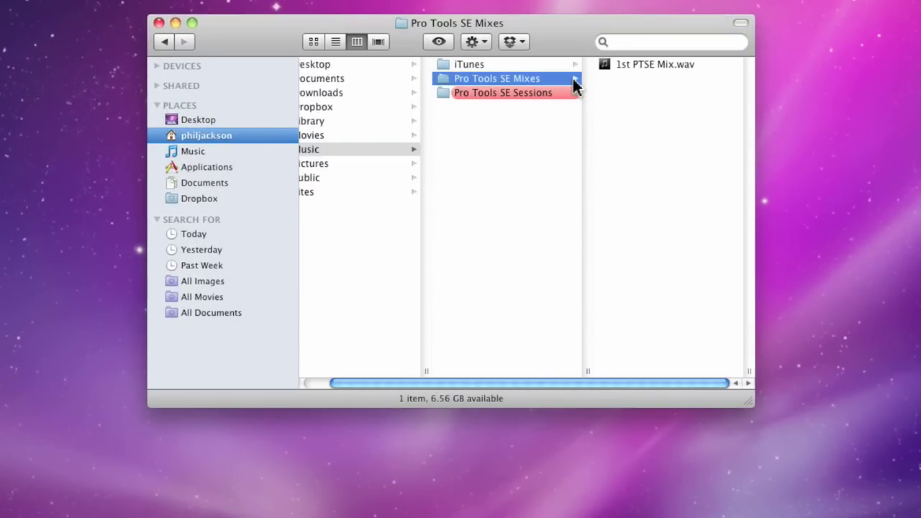
pyautogui.click(618, 64)
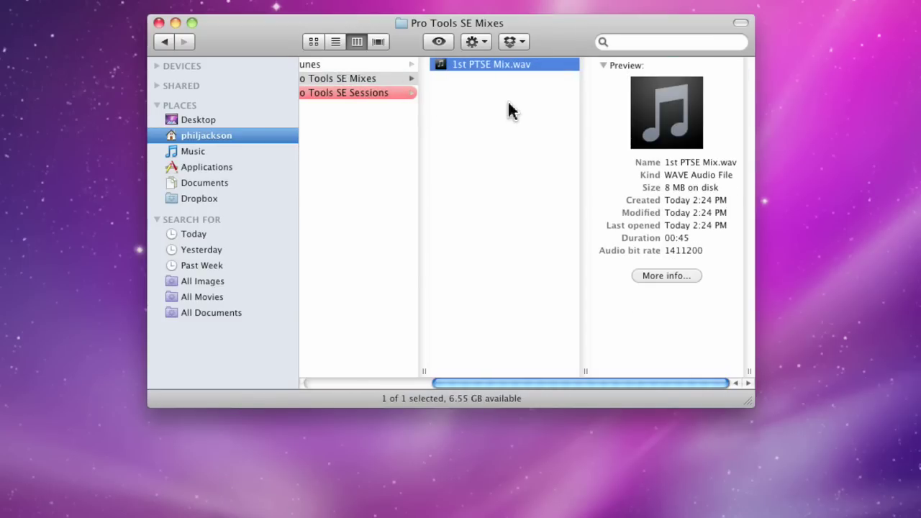
# Step: View the Pro Tools SE Mixes folder as icons, then as a list, and return to columns
pyautogui.click(313, 41)
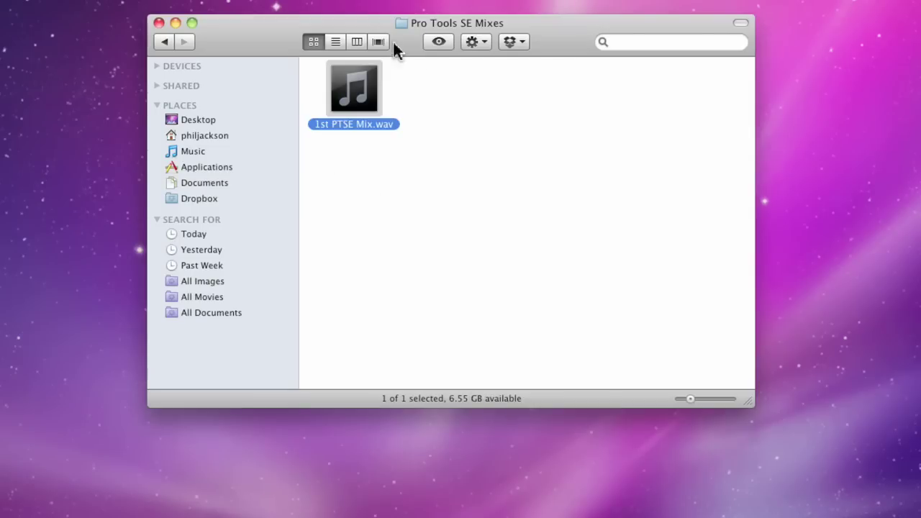
pyautogui.click(335, 42)
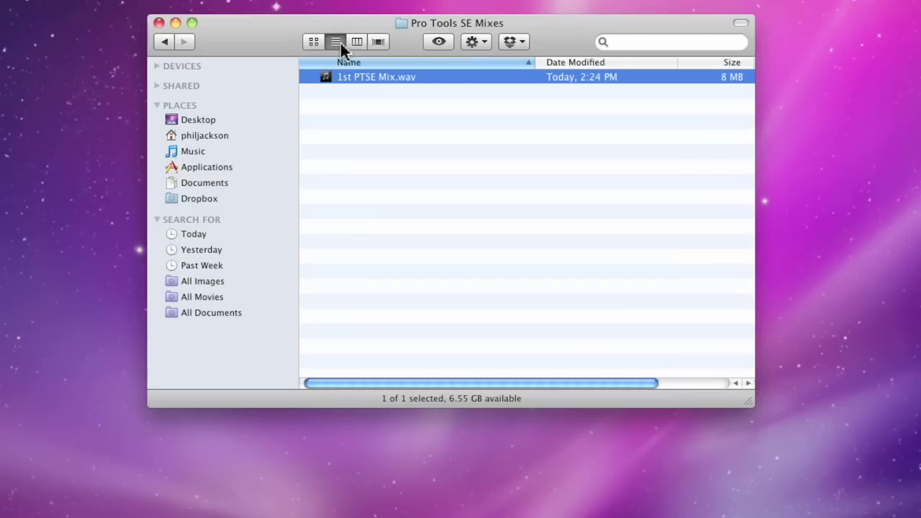
pyautogui.click(350, 39)
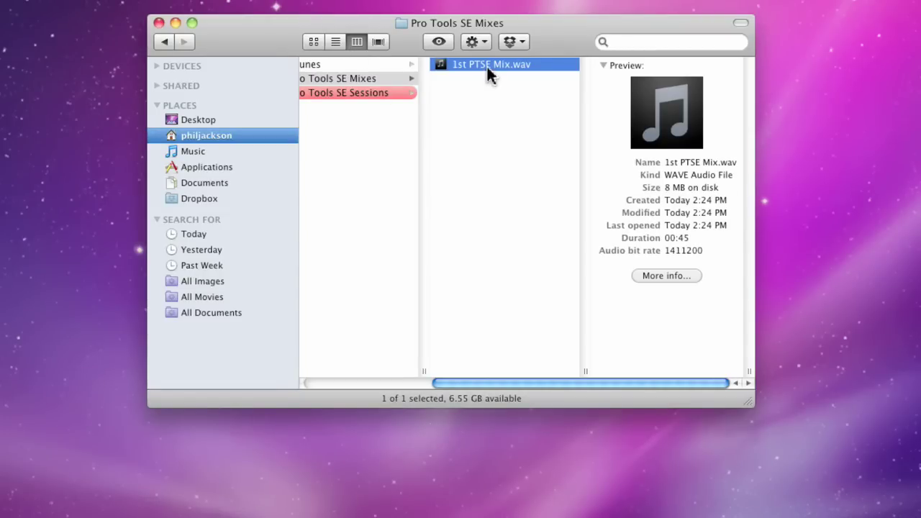
# Step: Import 1st PTSE Mix.wav from the Finder window into the iTunes music library and select its album
pyautogui.moveTo(488, 64); pyautogui.dragTo(436, 517)
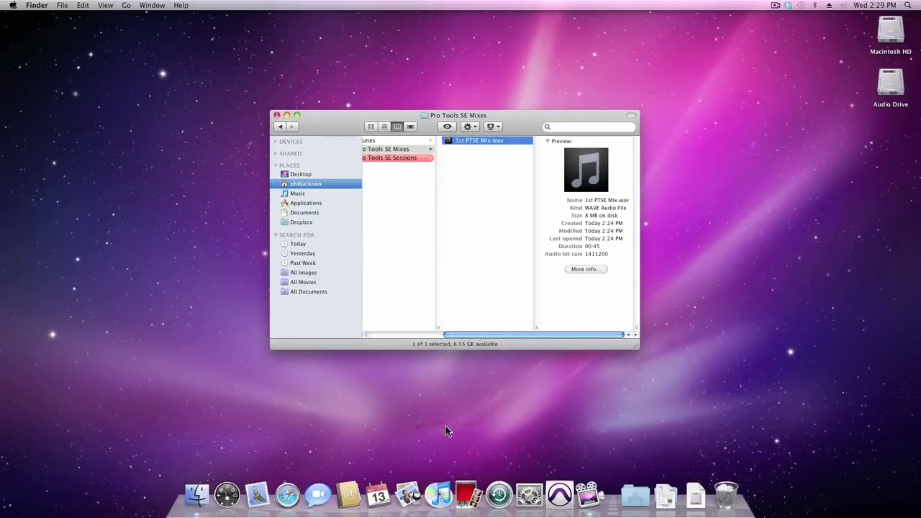
pyautogui.moveTo(429, 477); pyautogui.dragTo(435, 490)
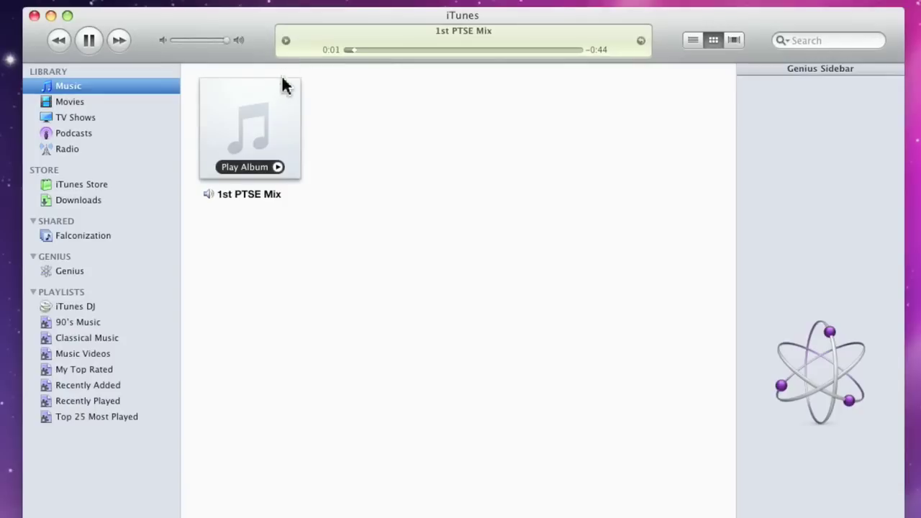
pyautogui.click(319, 109)
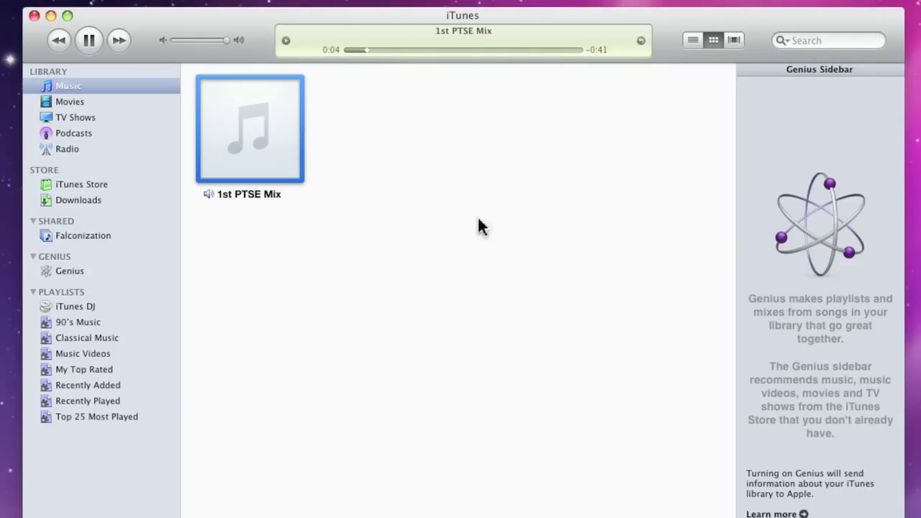
# Step: Show the music library as a list, as a grid and in Cover Flow, and hide the Genius sidebar
pyautogui.click(692, 41)
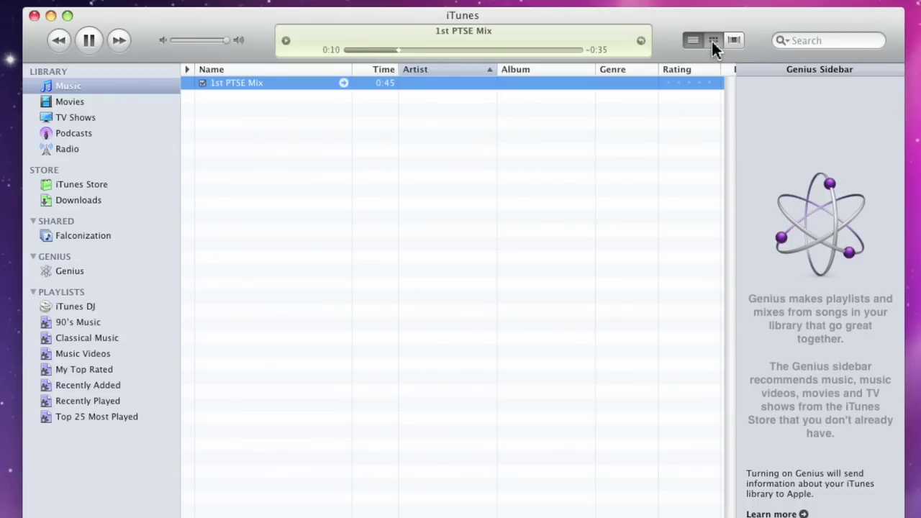
pyautogui.click(713, 41)
pyautogui.moveTo(271, 123)
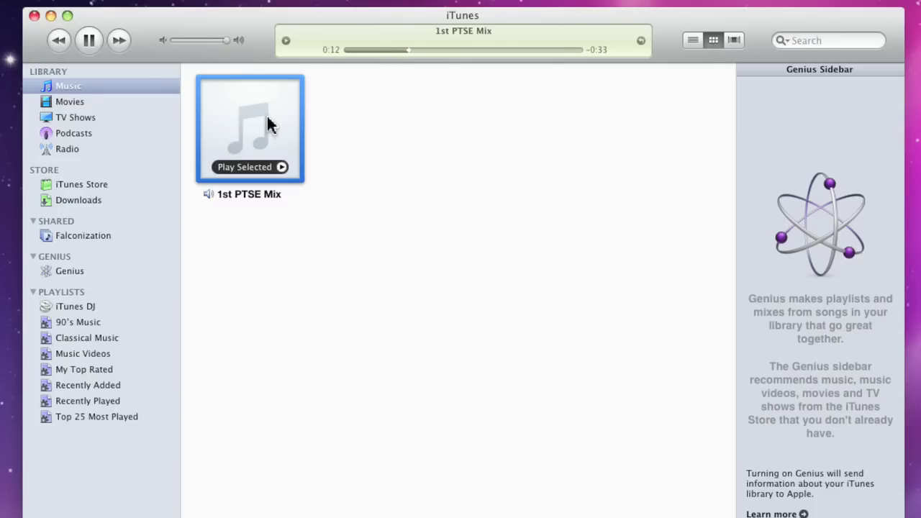
pyautogui.click(734, 41)
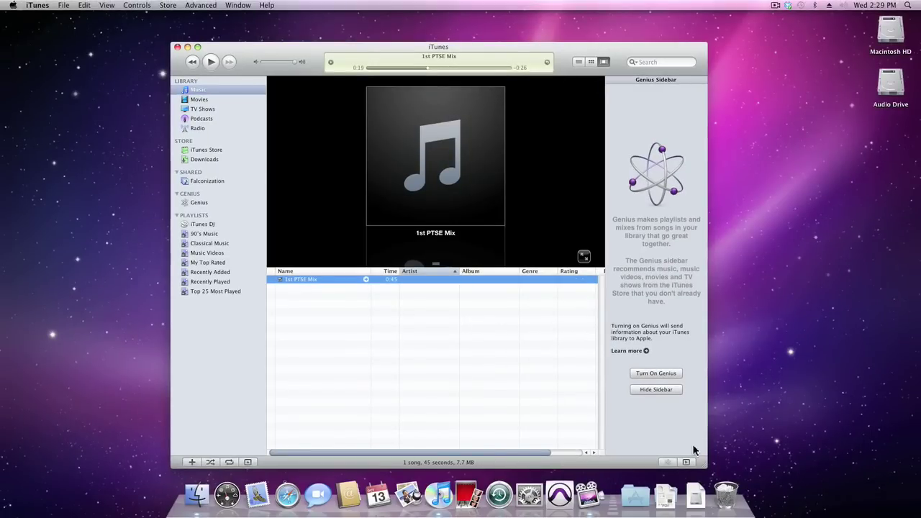
pyautogui.click(687, 462)
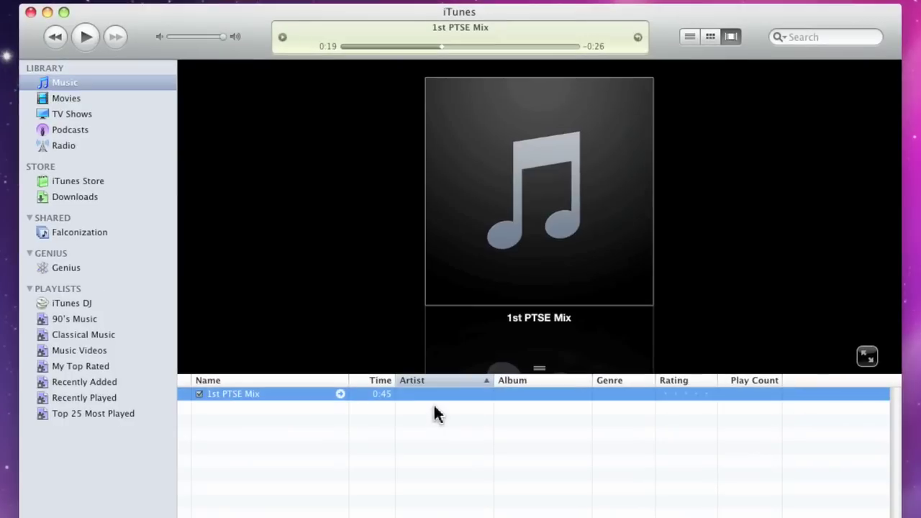
# Step: Open the editable info of the 1st PTSE Mix track and enter the artist's name and the year 2010
pyautogui.rightClick(436, 401)
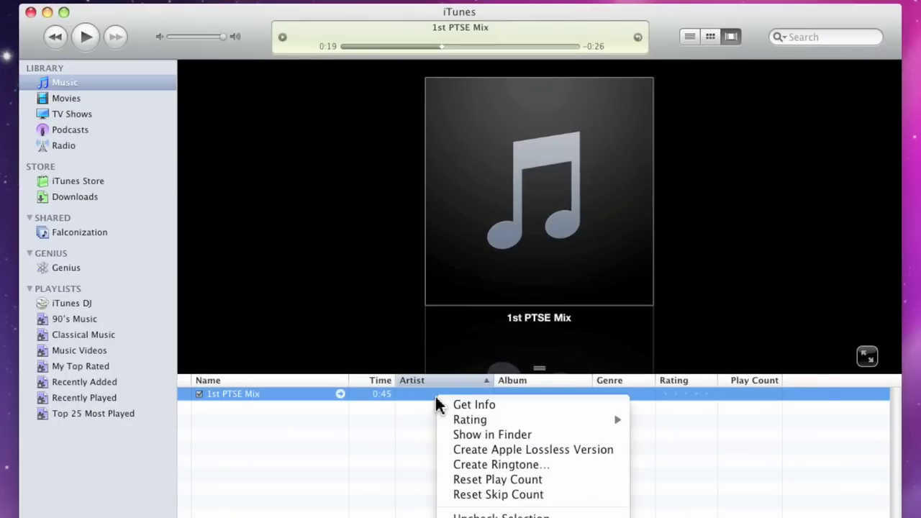
pyautogui.click(443, 405)
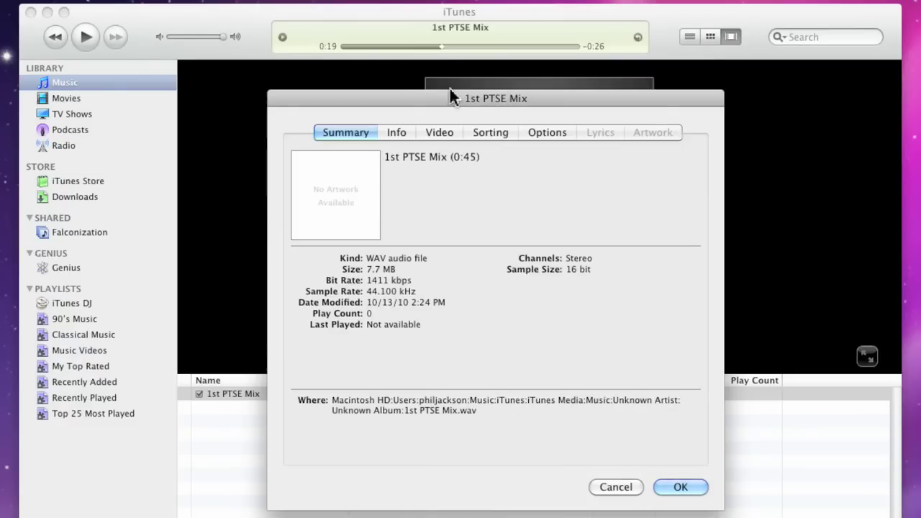
pyautogui.click(400, 132)
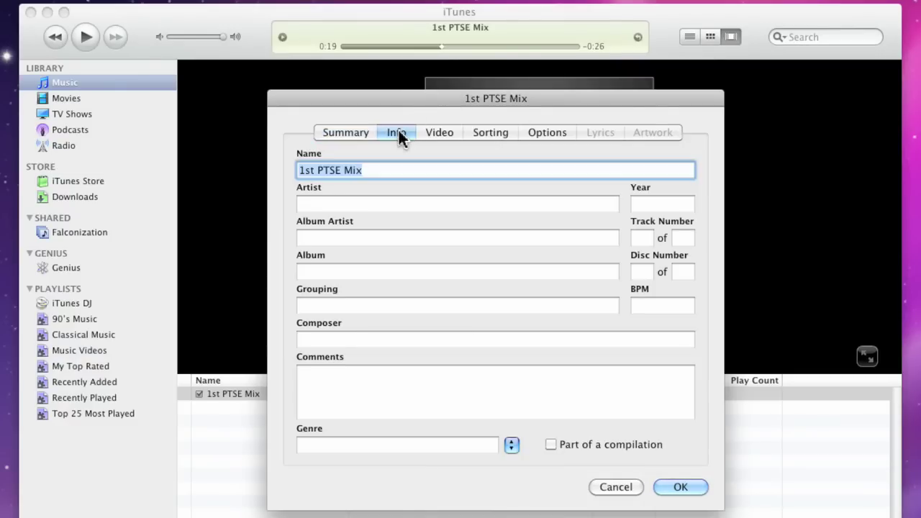
pyautogui.click(381, 204)
pyautogui.write('Phil')
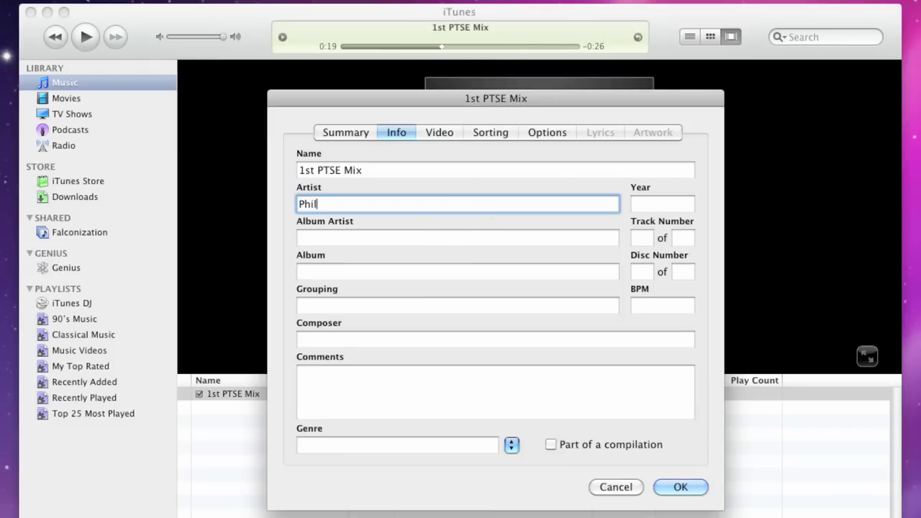
pyautogui.write(' Jackson')
pyautogui.press('Tab')
pyautogui.write('2')
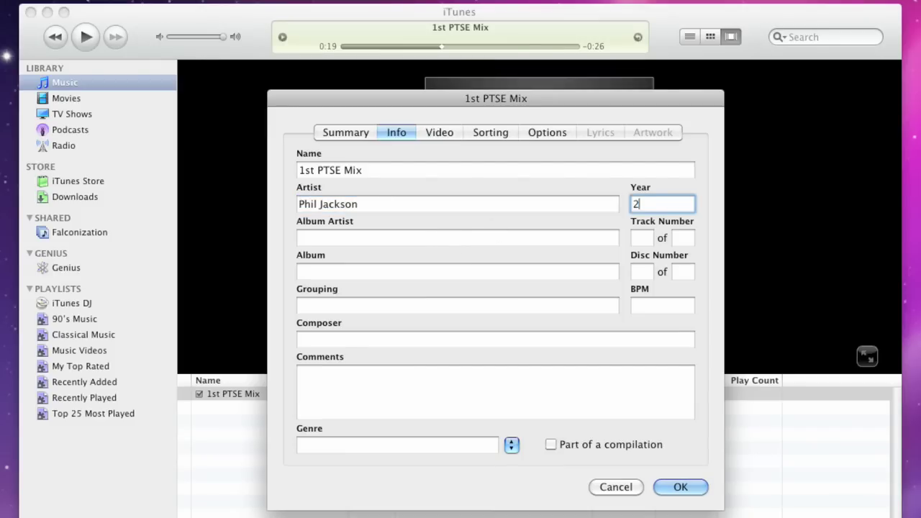
pyautogui.write('010')
# Step: Set the track's album to Pro Tools SE
pyautogui.press('Tab')
pyautogui.press('Tab')
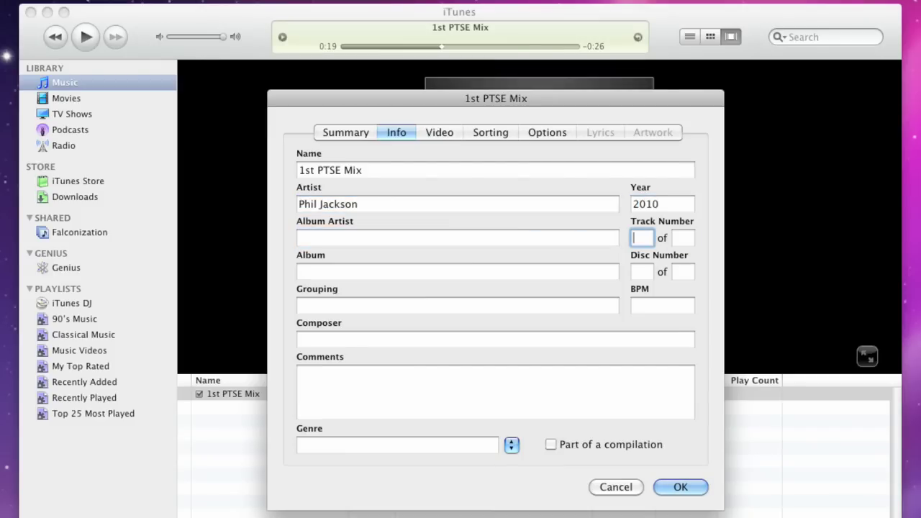
pyautogui.press('Tab')
pyautogui.press('Tab')
pyautogui.write('Pro To')
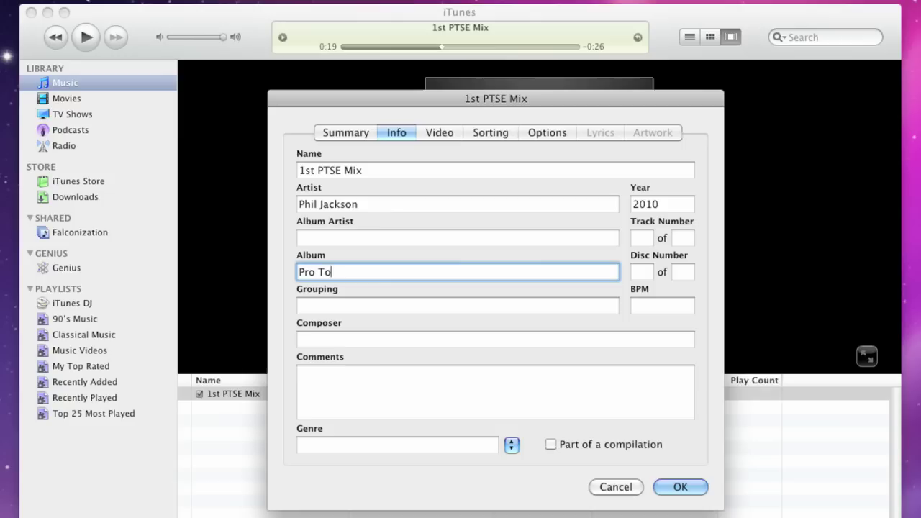
pyautogui.write('ols SE')
# Step: Set the track's genre to Pop
pyautogui.press('Tab')
pyautogui.press('Tab')
pyautogui.press('Tab')
pyautogui.press('Tab')
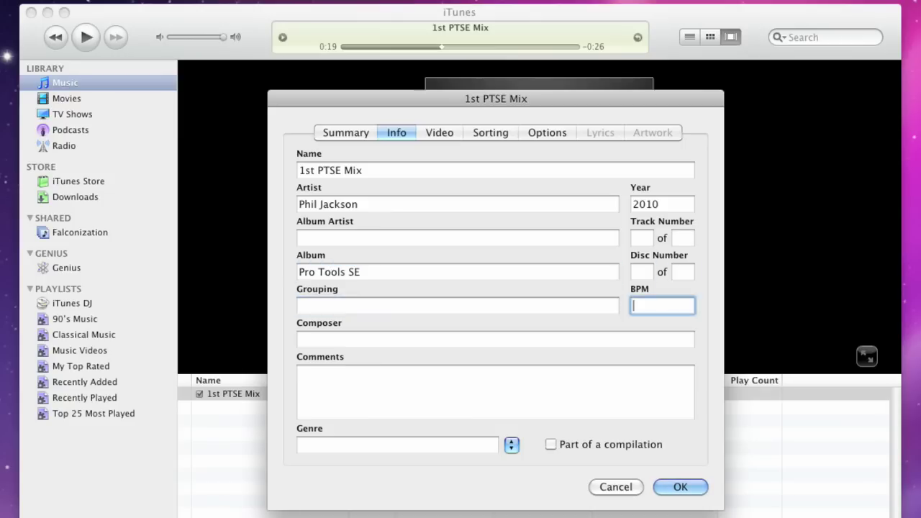
pyautogui.press('Tab')
pyautogui.press('Tab')
pyautogui.press('Tab')
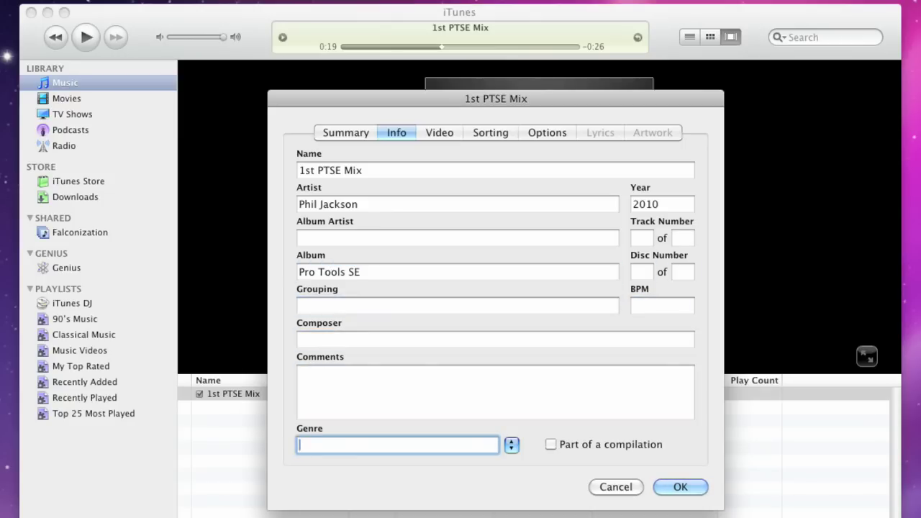
pyautogui.write('Pop')
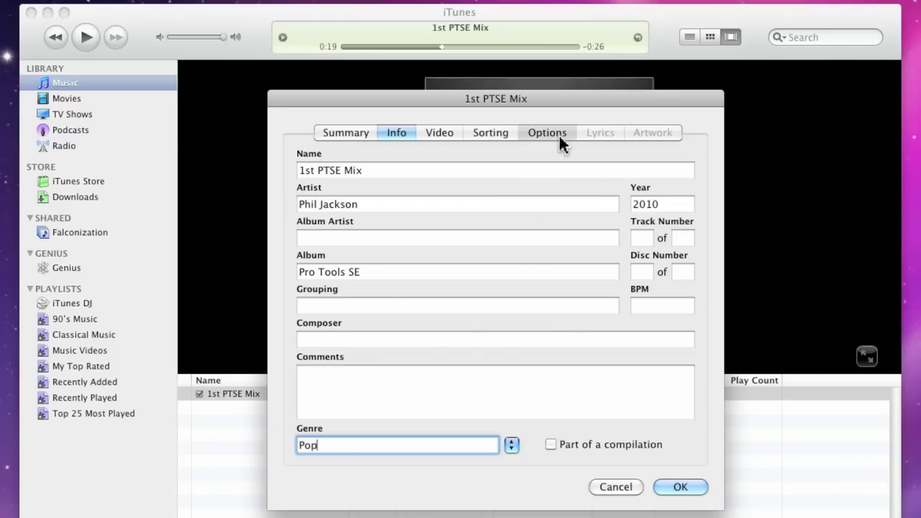
# Step: Look through the equalizer presets, give the track a five-star rating and save its info
pyautogui.click(560, 137)
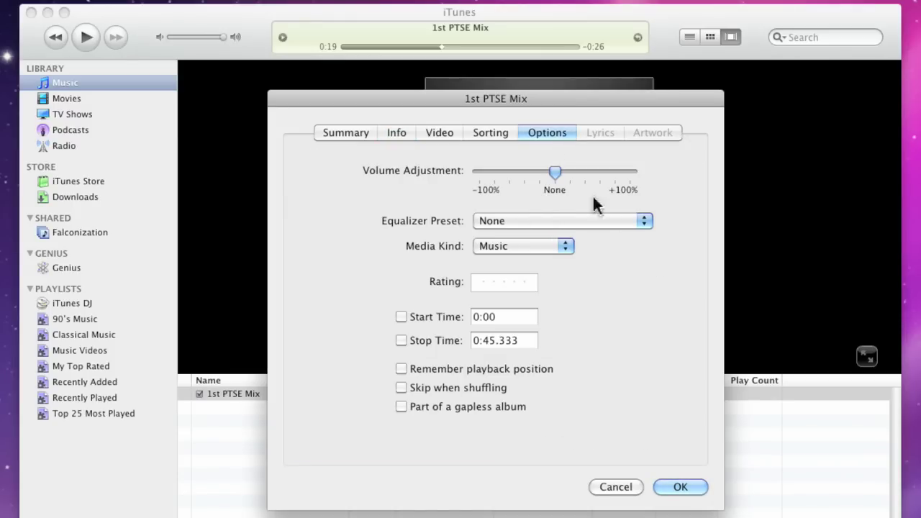
pyautogui.click(525, 223)
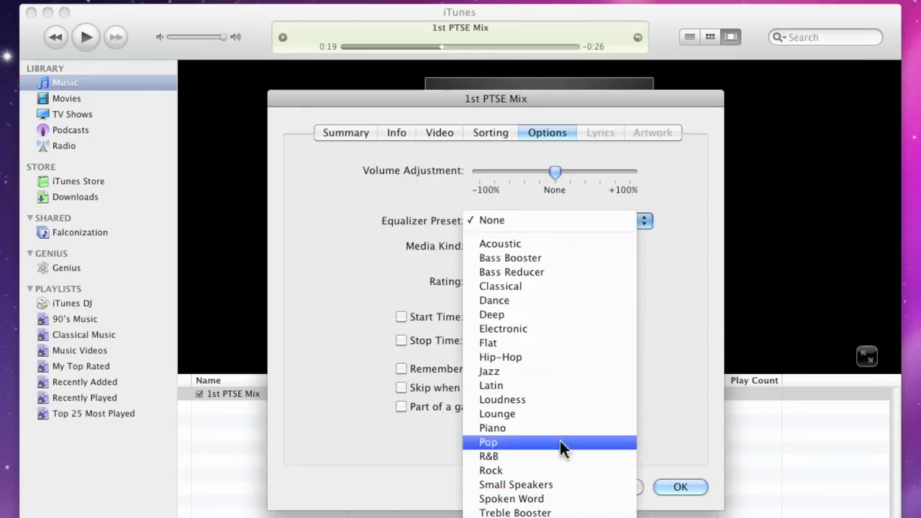
pyautogui.click(417, 263)
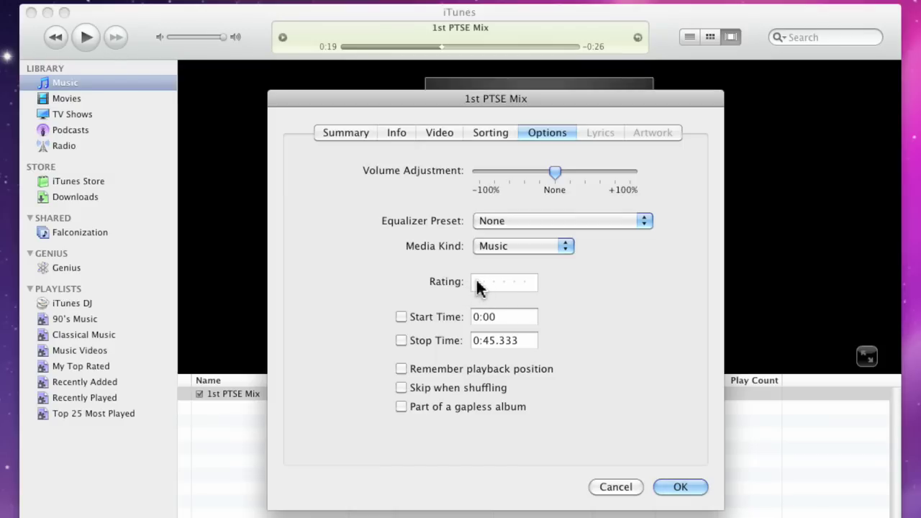
pyautogui.moveTo(479, 287); pyautogui.dragTo(523, 287)
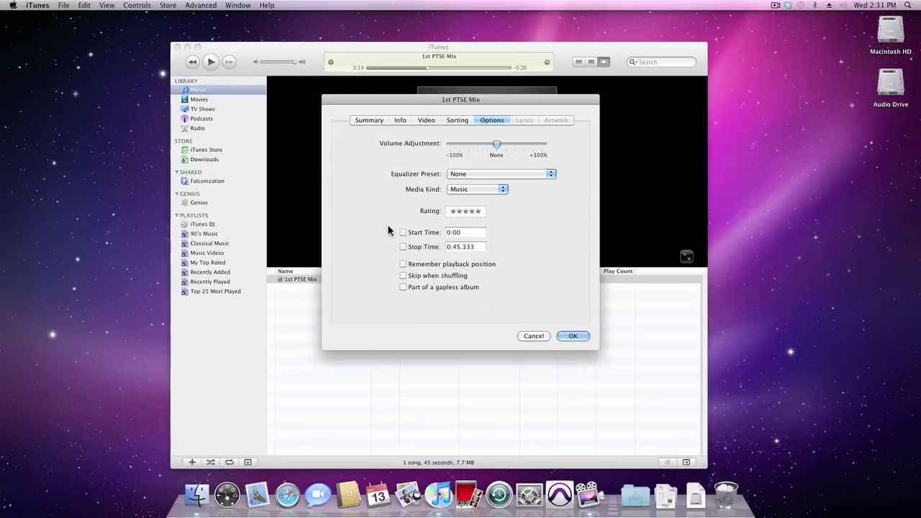
pyautogui.click(572, 336)
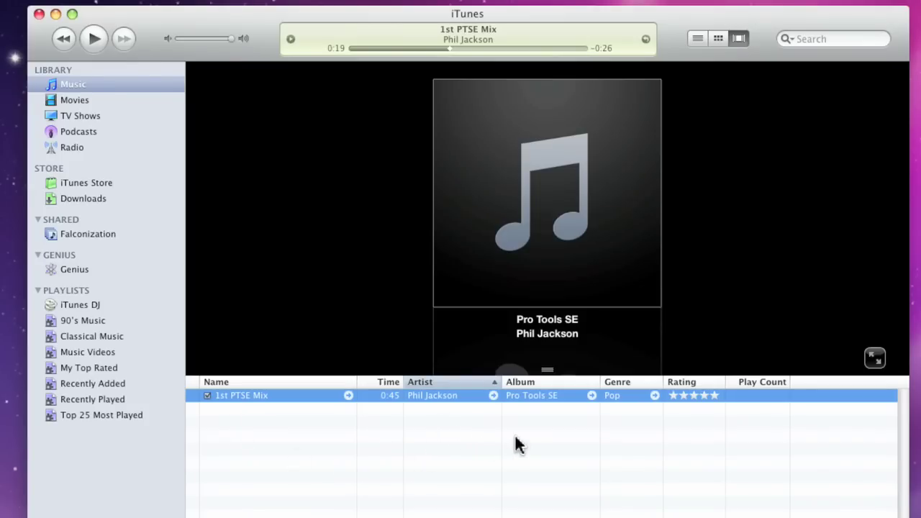
# Step: Add the Kind column to the song list
pyautogui.keyDown('ctrl'); pyautogui.click(545, 381); pyautogui.keyUp('ctrl')
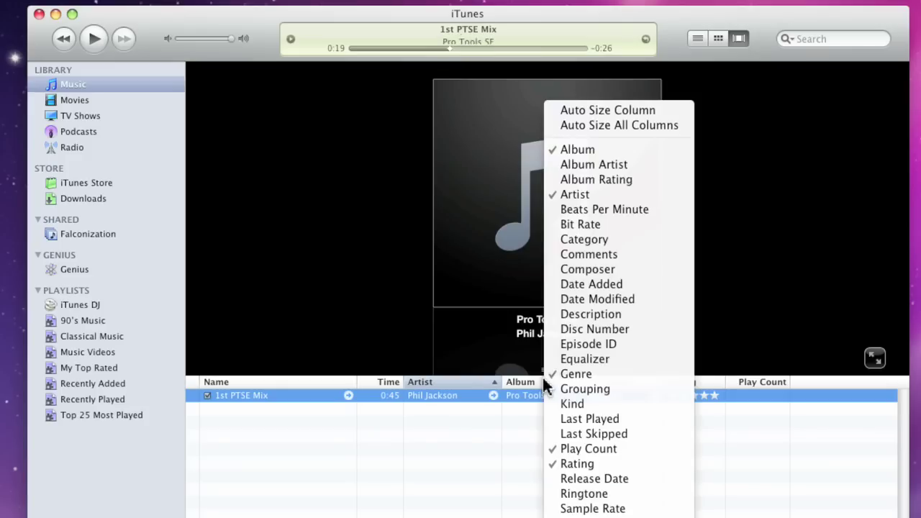
pyautogui.click(586, 402)
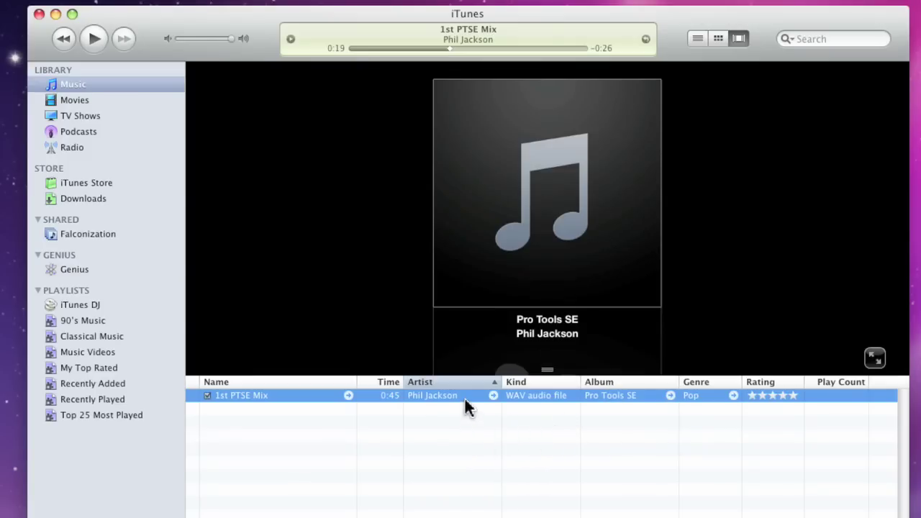
# Step: Create a playlist named 1st PTSE Mix from the track and open that playlist
pyautogui.moveTo(464, 396); pyautogui.dragTo(103, 452)
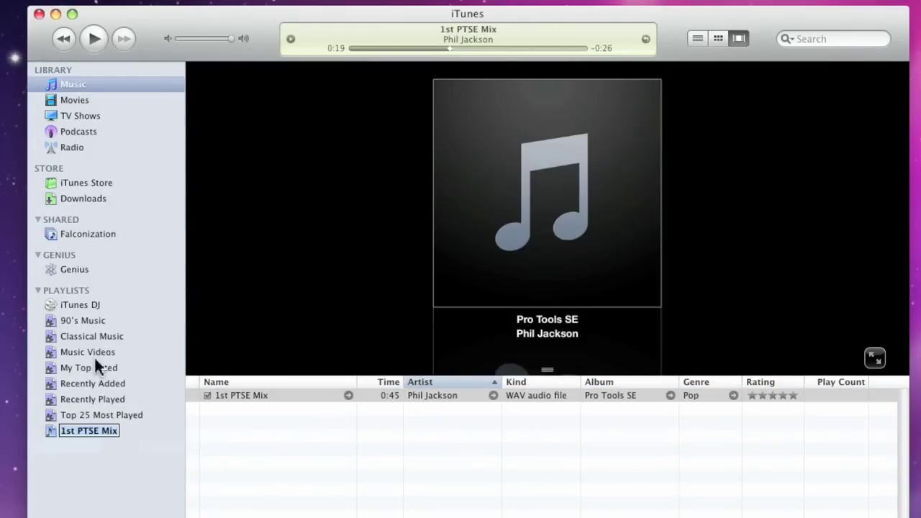
pyautogui.press('Return')
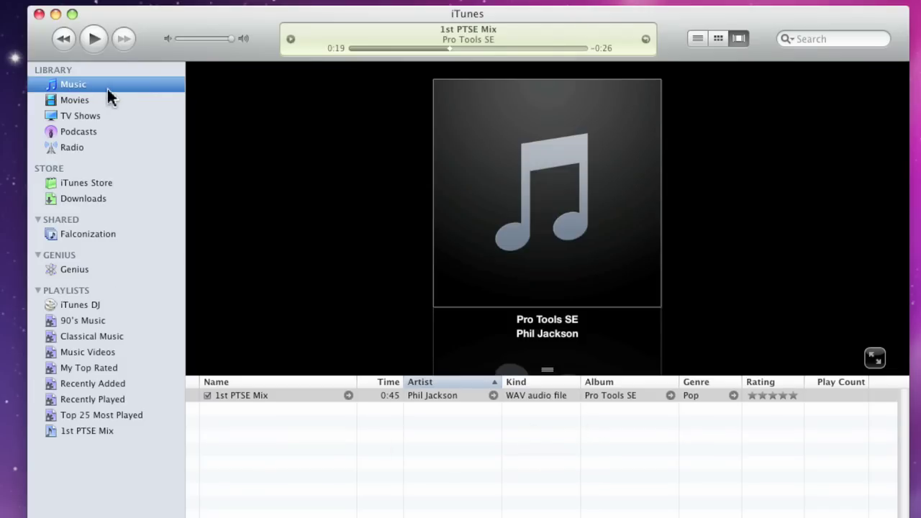
pyautogui.click(83, 431)
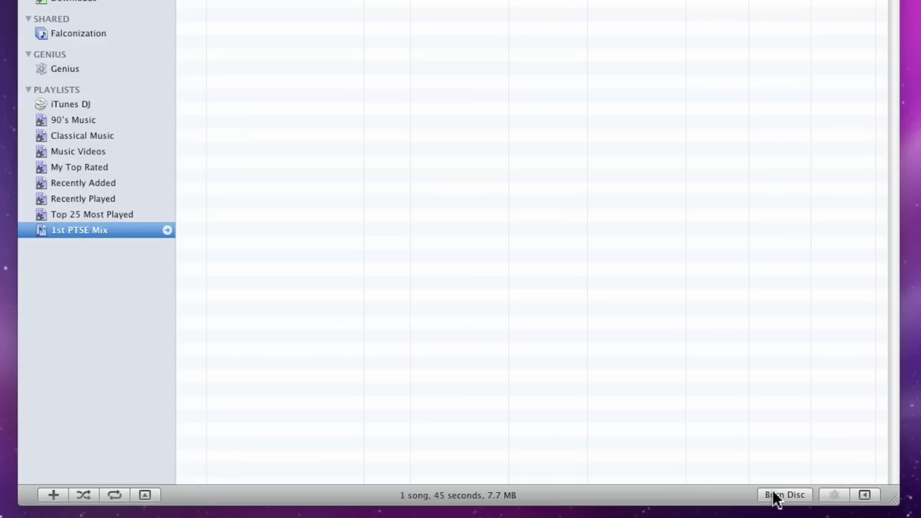
# Step: Burn the 1st PTSE Mix playlist to disc in Audio CD format after trying the MP3 CD and Data CD or DVD options
pyautogui.click(773, 495)
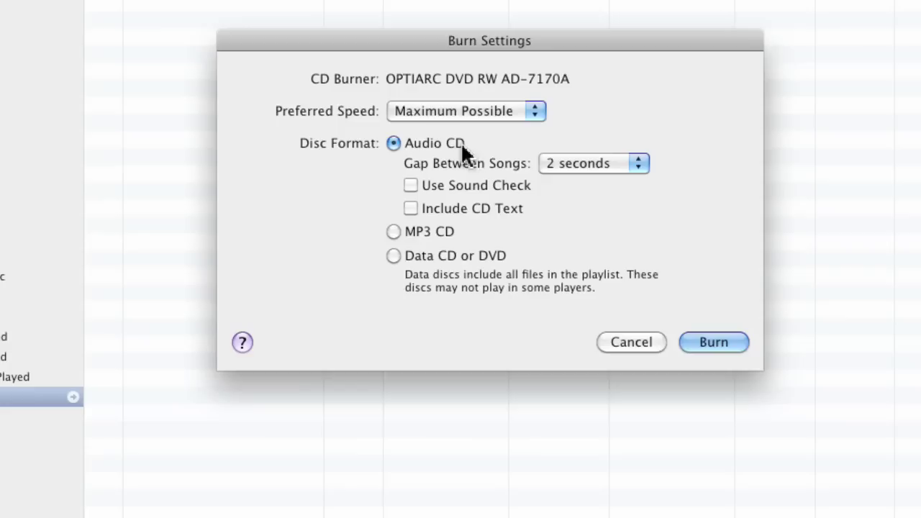
pyautogui.click(435, 230)
pyautogui.click(442, 253)
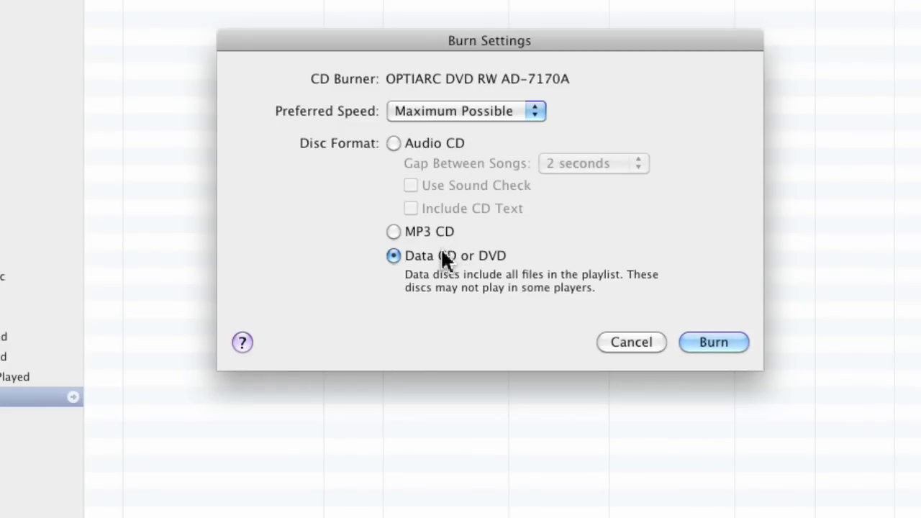
pyautogui.click(451, 136)
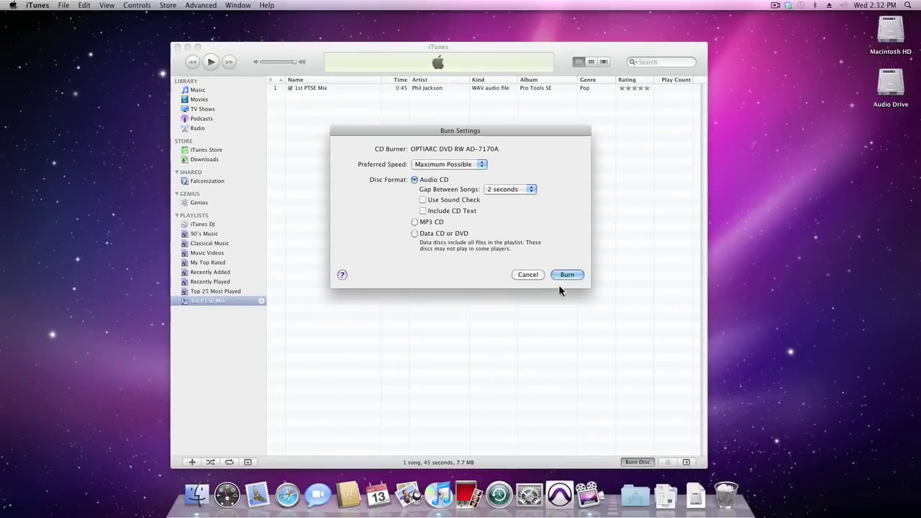
pyautogui.click(565, 274)
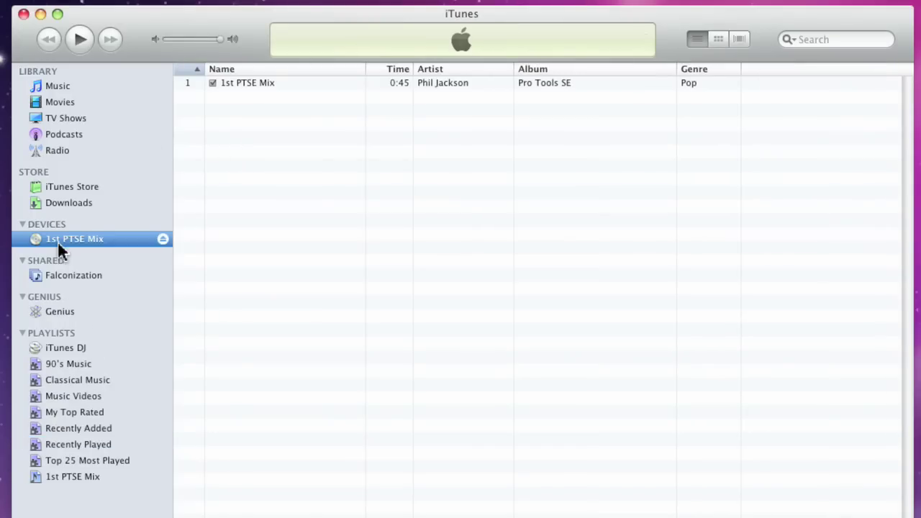
# Step: Play the 1st PTSE Mix track from the burned CD, select the disc on the desktop, and pause playback
pyautogui.doubleClick(278, 81)
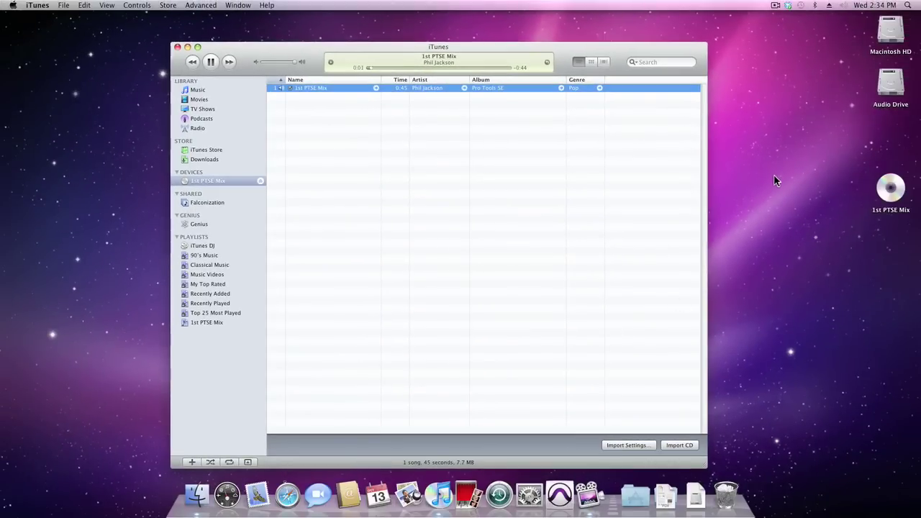
pyautogui.click(892, 193)
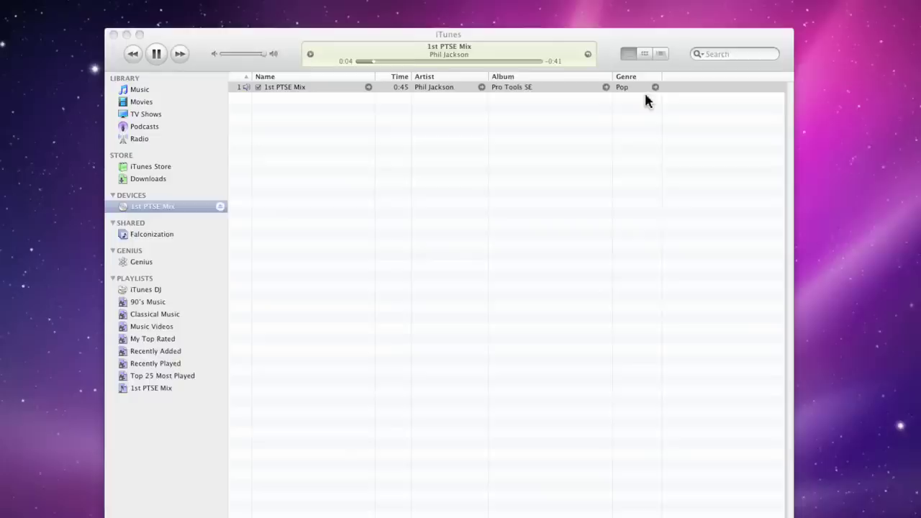
pyautogui.click(466, 140)
pyautogui.press('space')
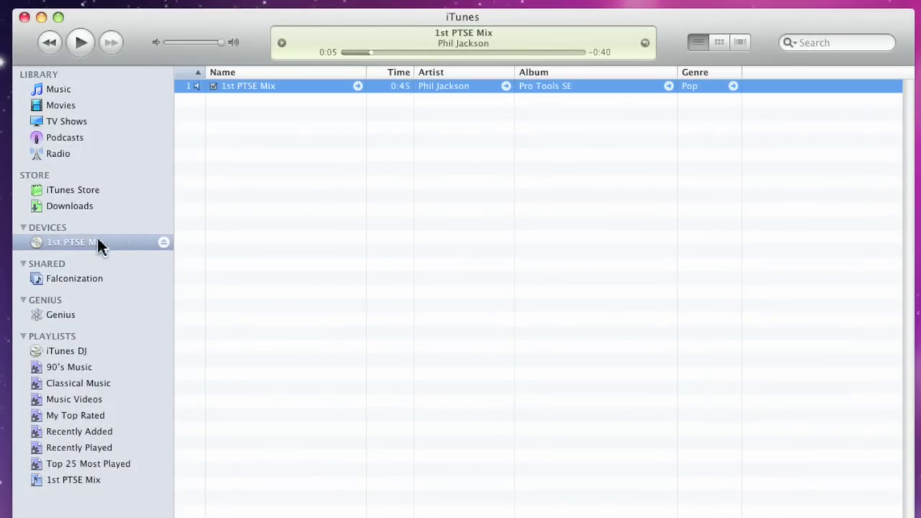
# Step: Open the music library and play its copy of the 1st PTSE Mix track
pyautogui.click(117, 88)
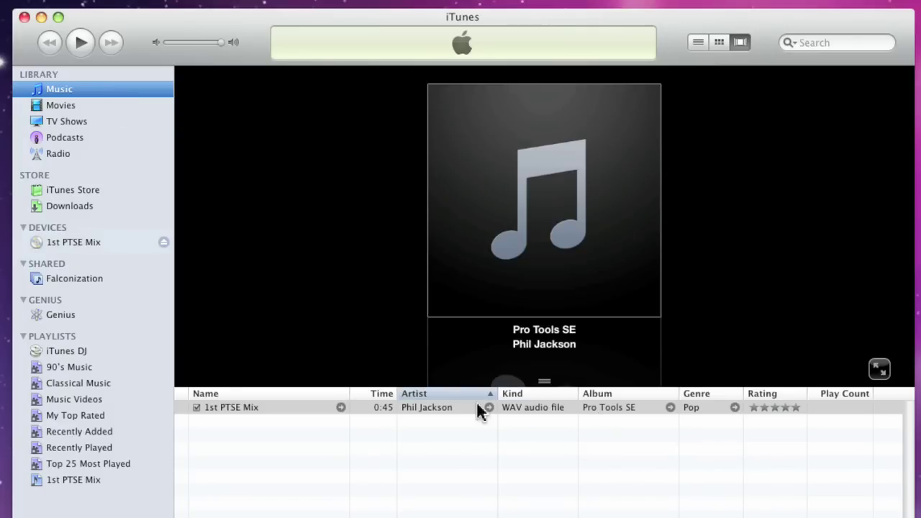
pyautogui.press('space')
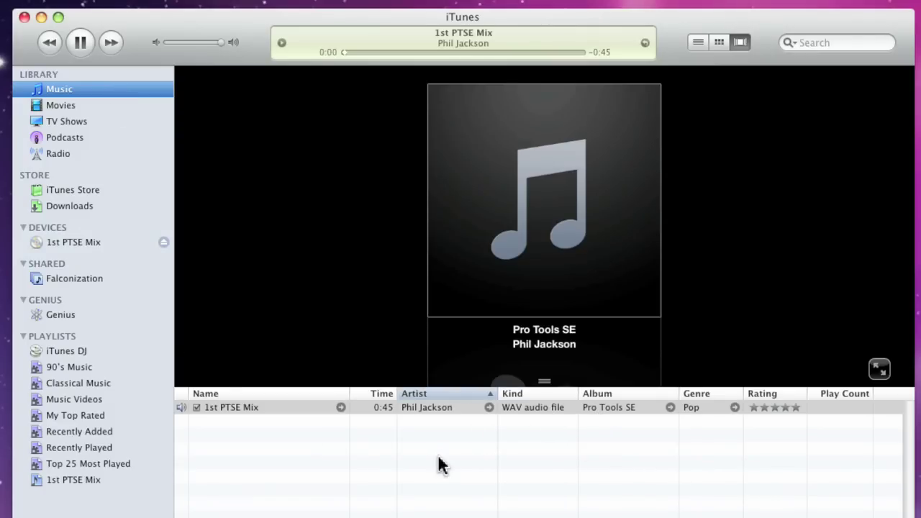